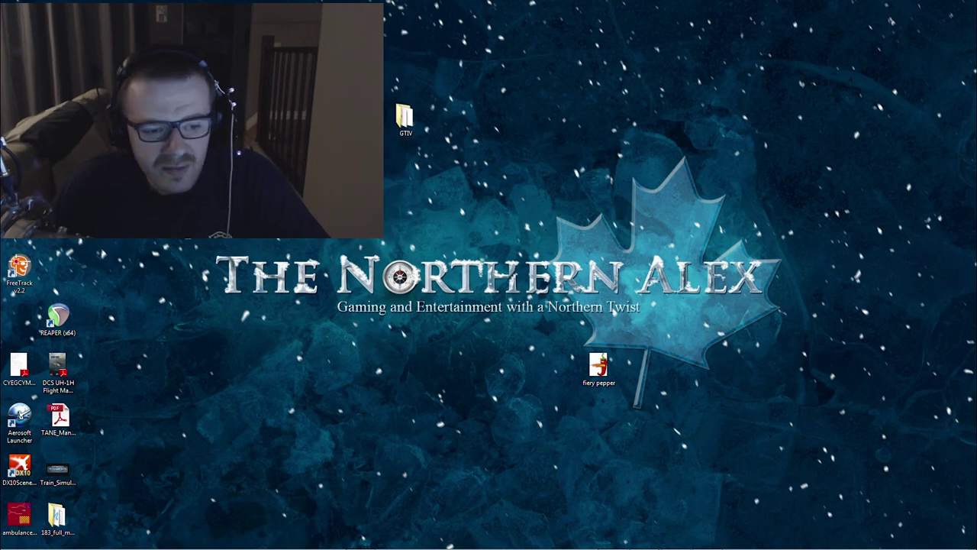
Step: Launch FreeTrack and set the PS3Eye camera's stream resolution to 320 x 240 px (32 bits)
click(28, 277)
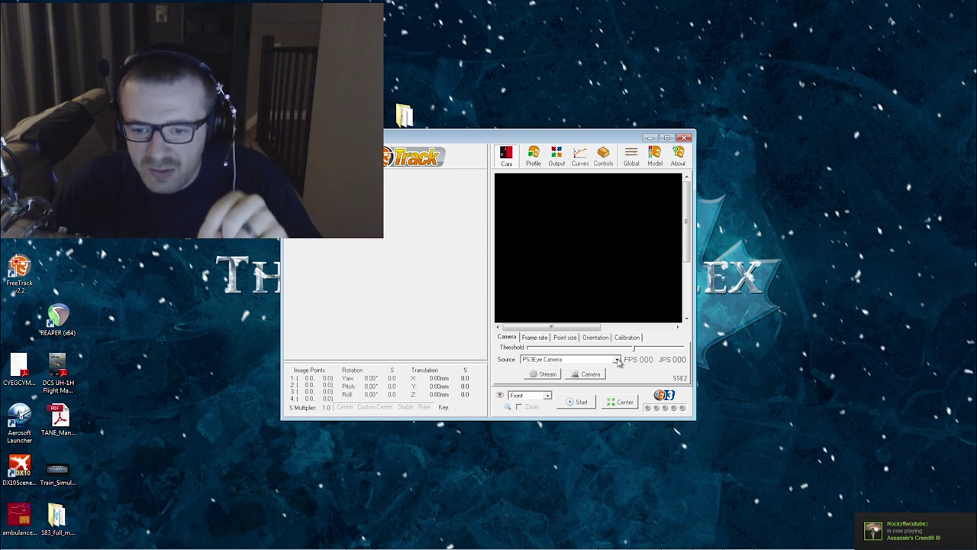
click(540, 376)
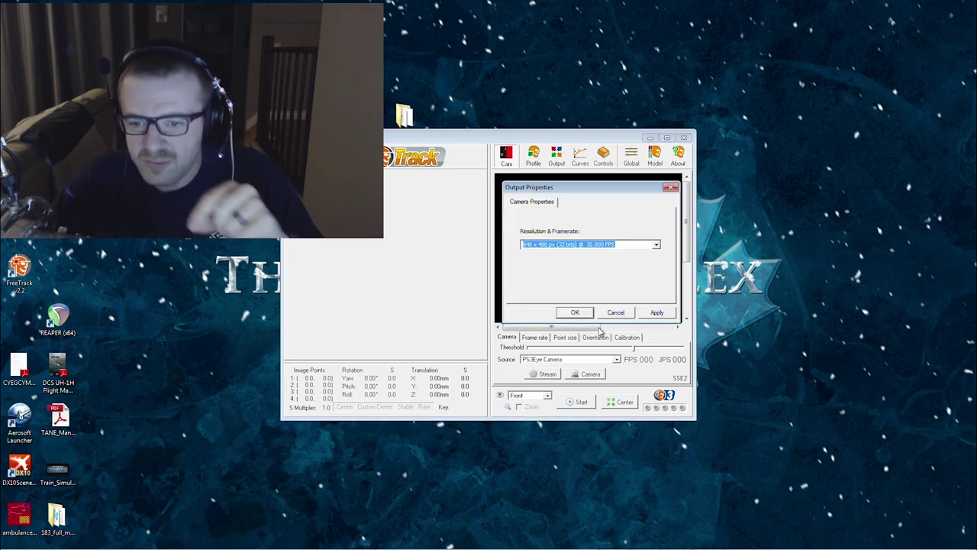
click(657, 246)
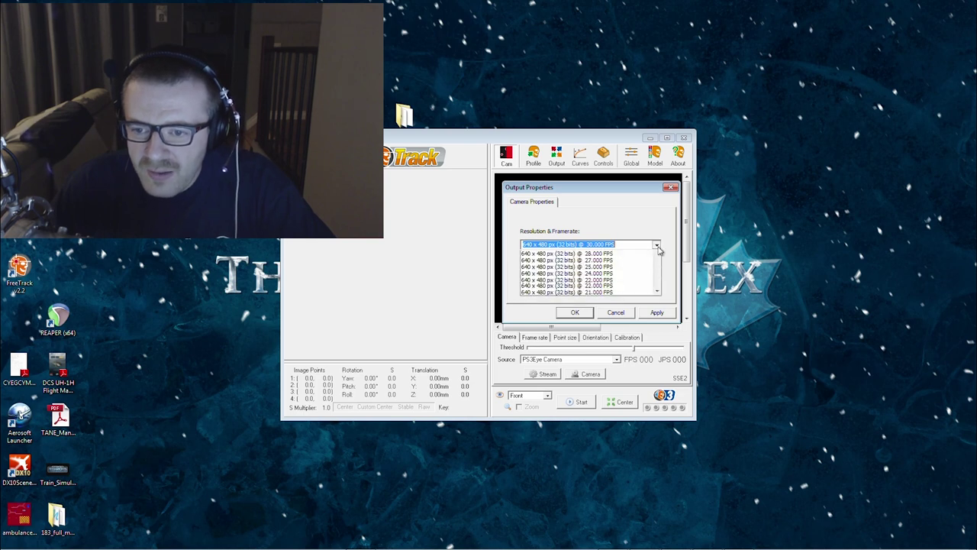
scroll(567, 272, down, 7)
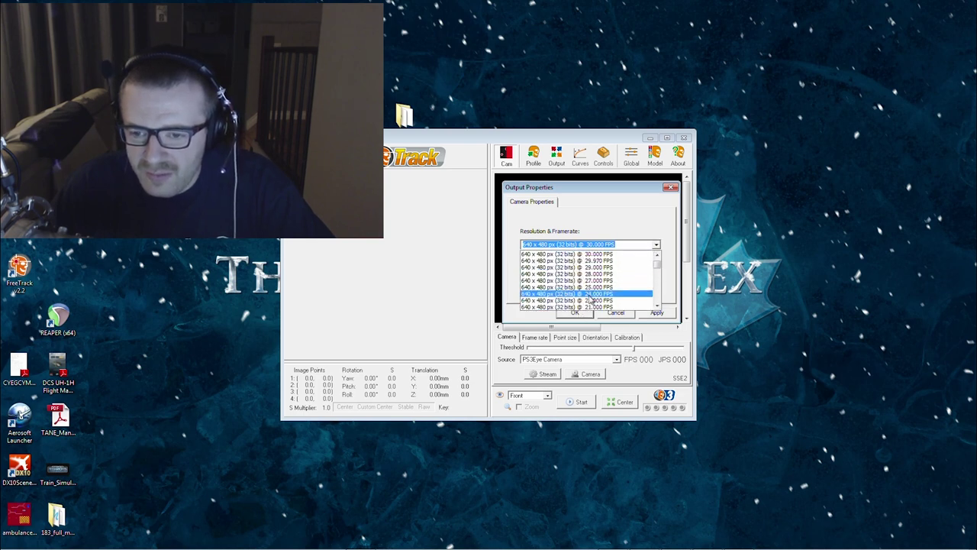
scroll(603, 281, down, 16)
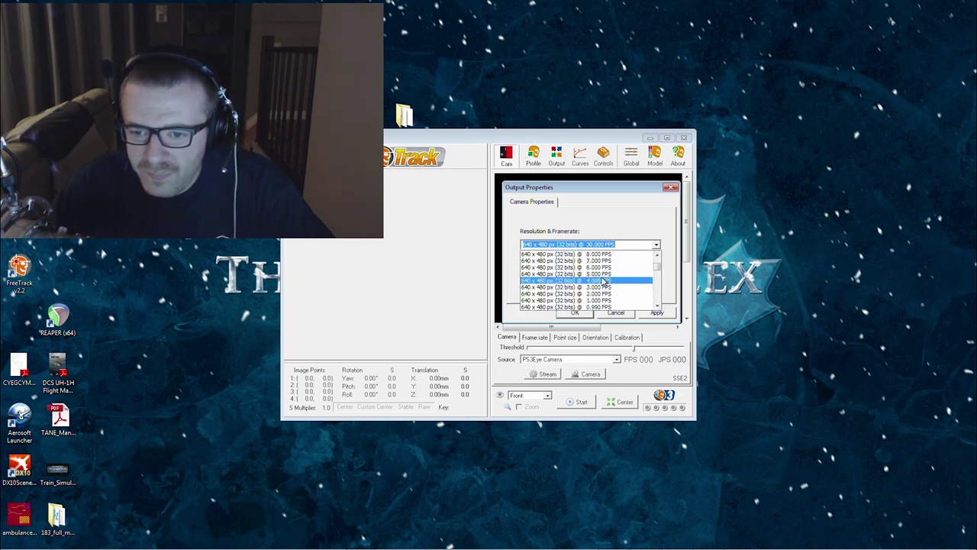
scroll(603, 281, down, 20)
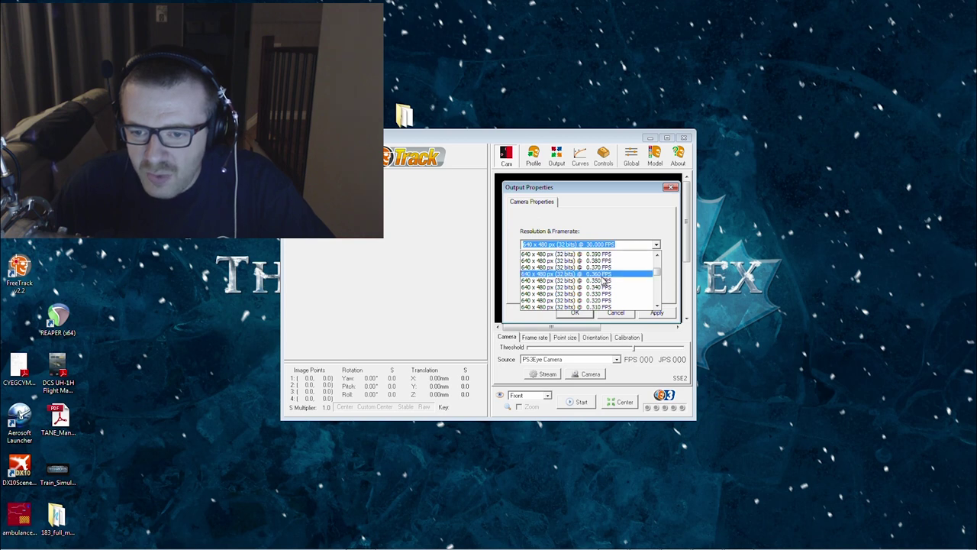
scroll(604, 280, down, 20)
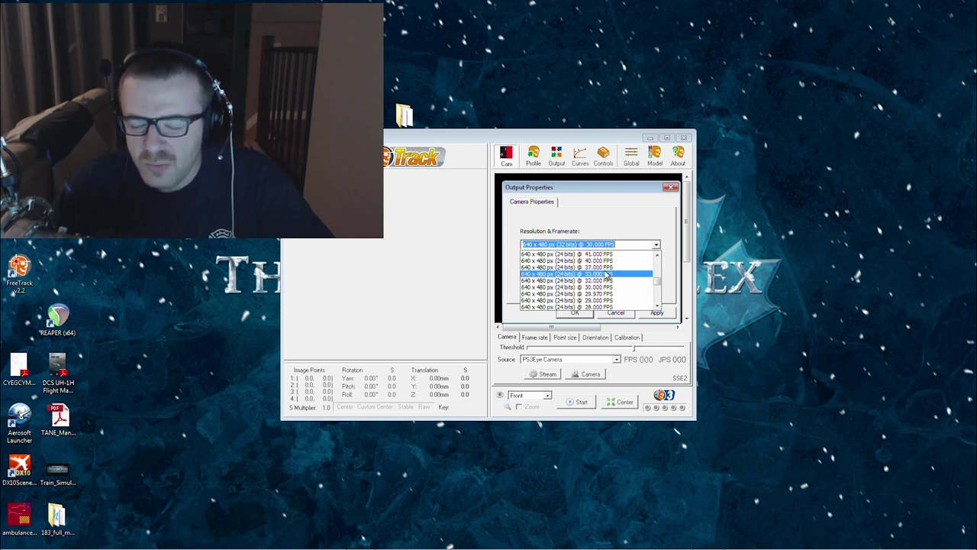
scroll(607, 275, up, 4)
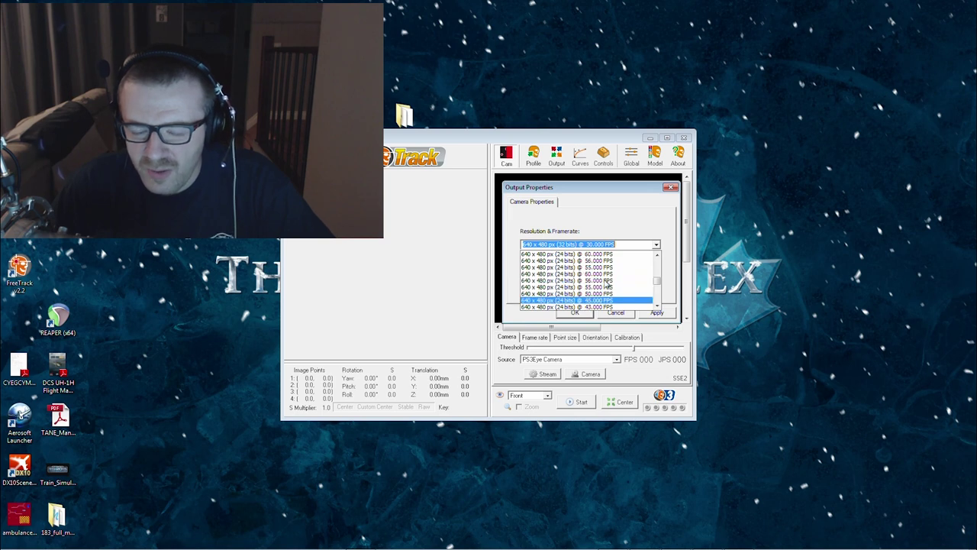
scroll(607, 284, down, 10)
click(605, 284)
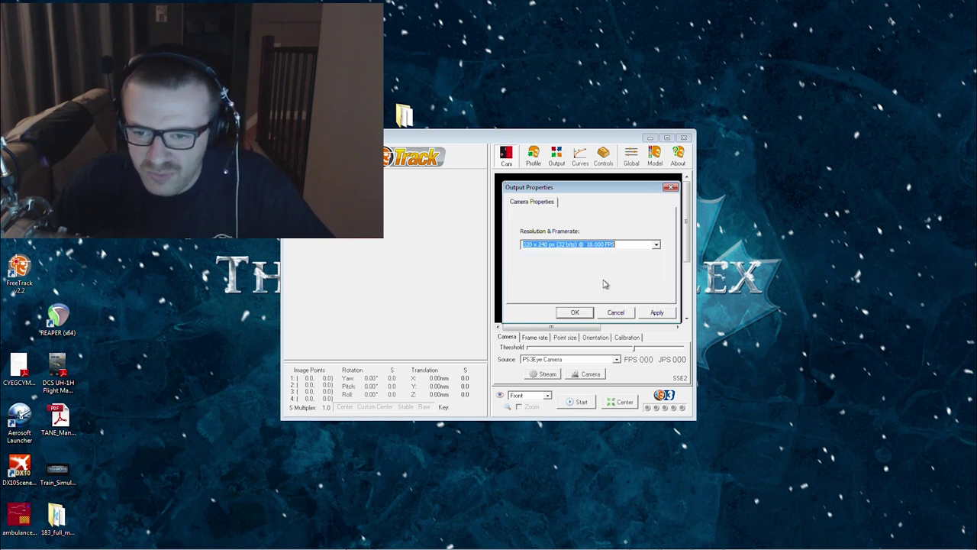
click(577, 313)
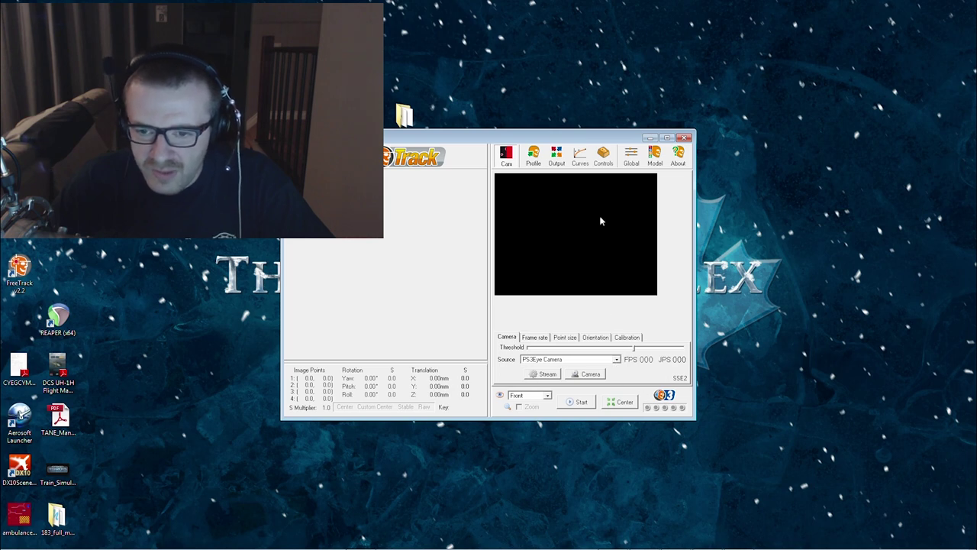
Step: Try to start head tracking with the 320 x 240 px stream, and close the program
click(584, 405)
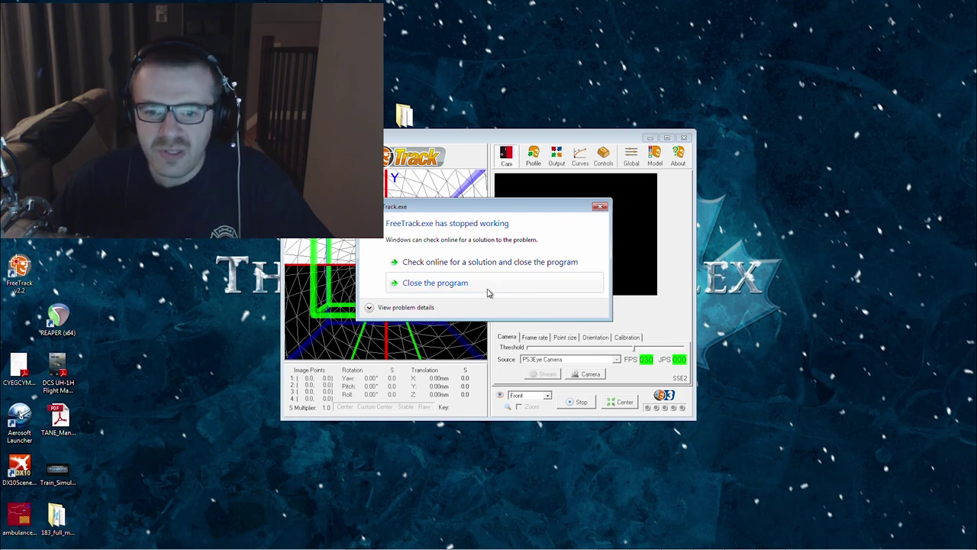
click(489, 292)
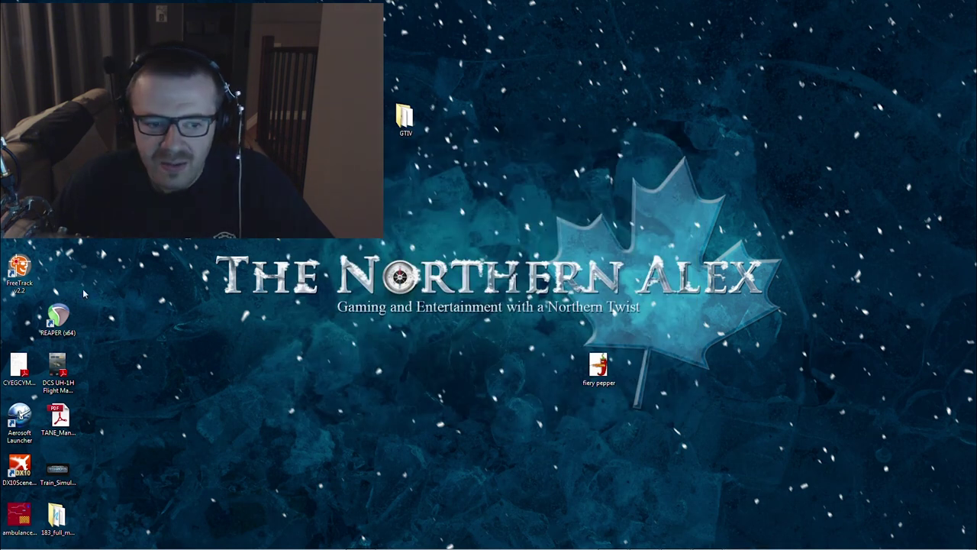
Step: Relaunch FreeTrack and set the camera stream to 640 x 480 px (24 bits) at 29.970 FPS
key(Return)
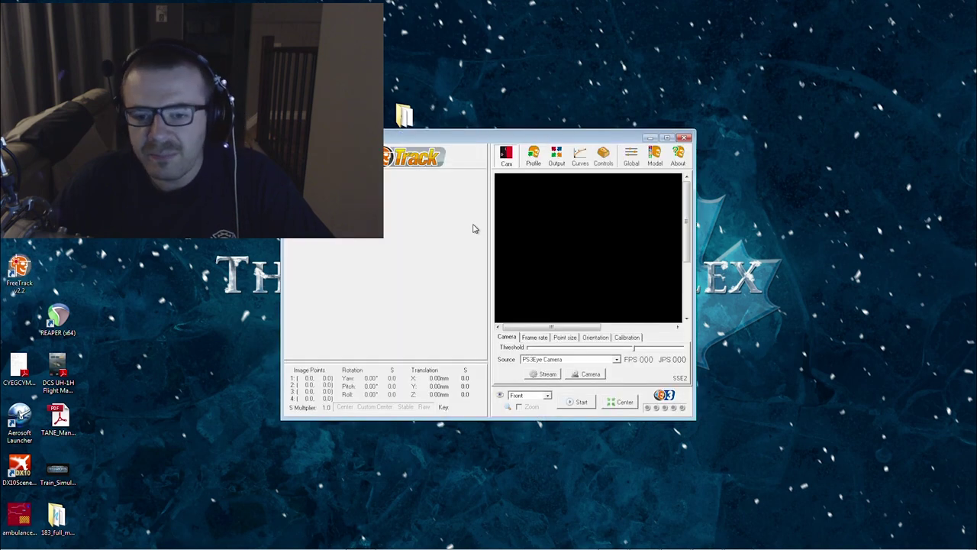
click(540, 374)
click(659, 246)
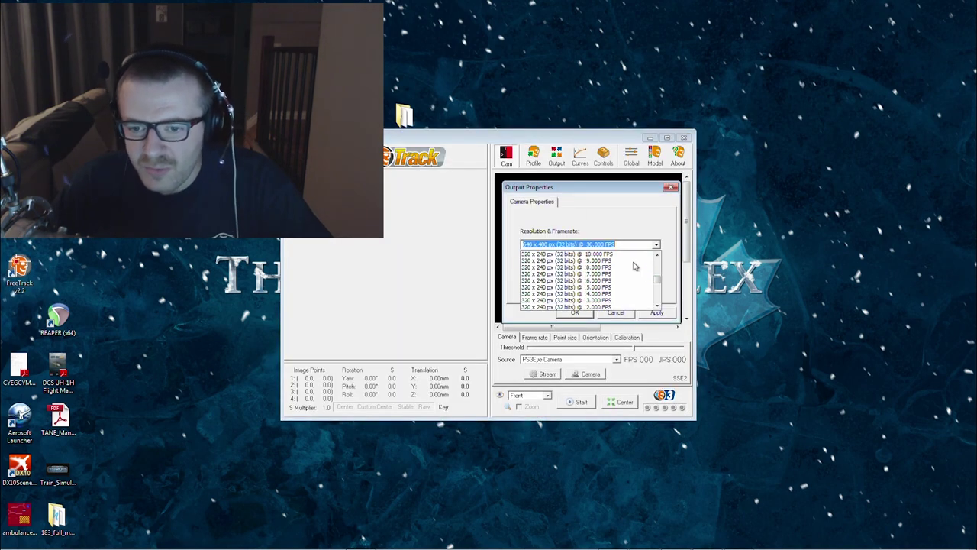
scroll(626, 260, up, 2)
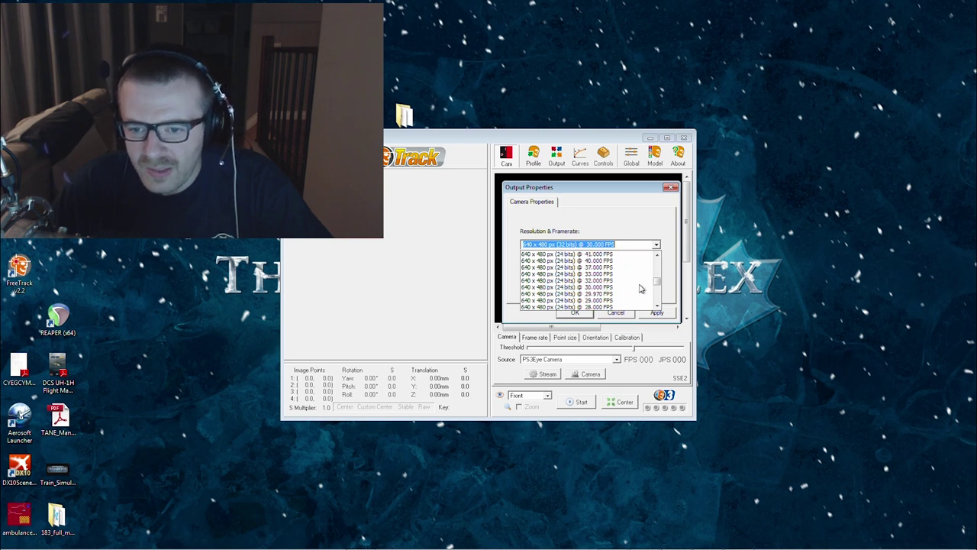
scroll(634, 282, up, 10)
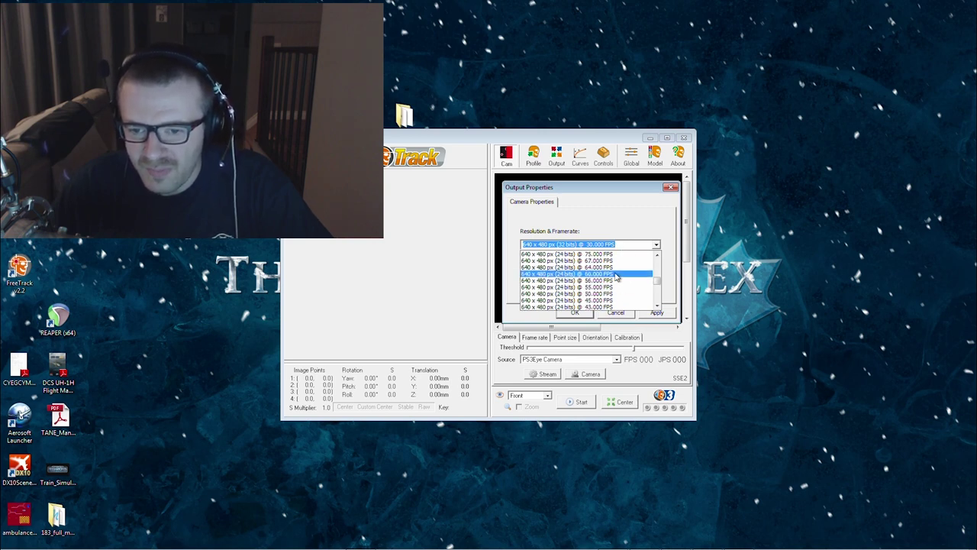
scroll(620, 274, down, 2)
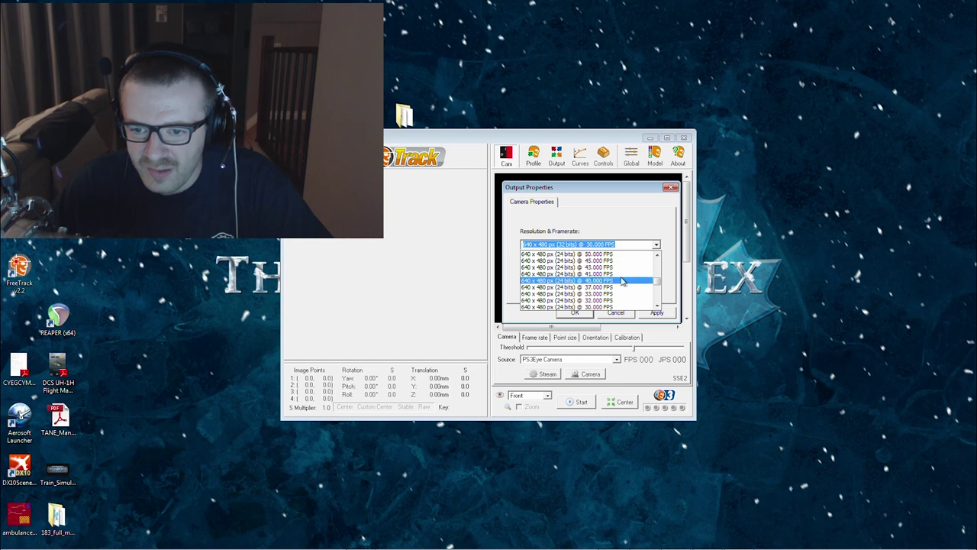
scroll(611, 292, down, 2)
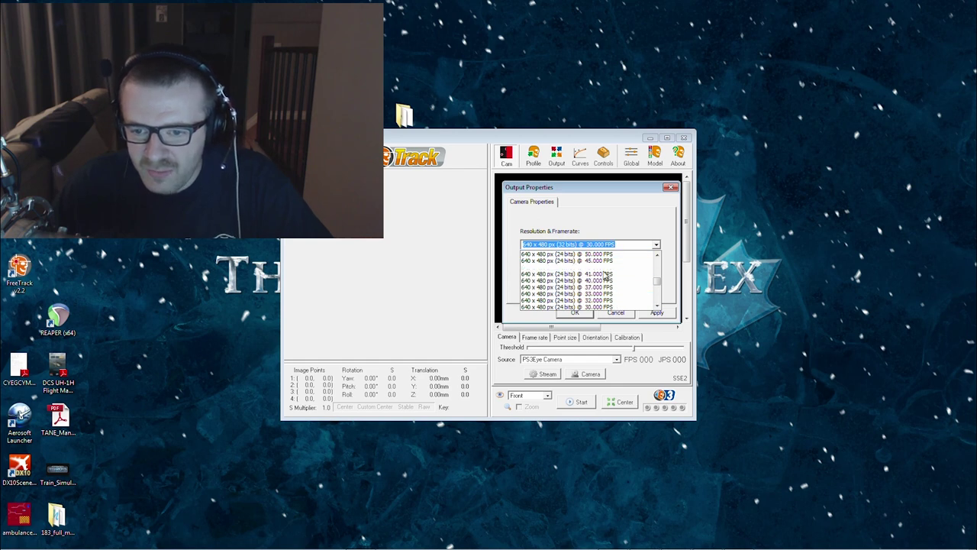
scroll(609, 292, down, 10)
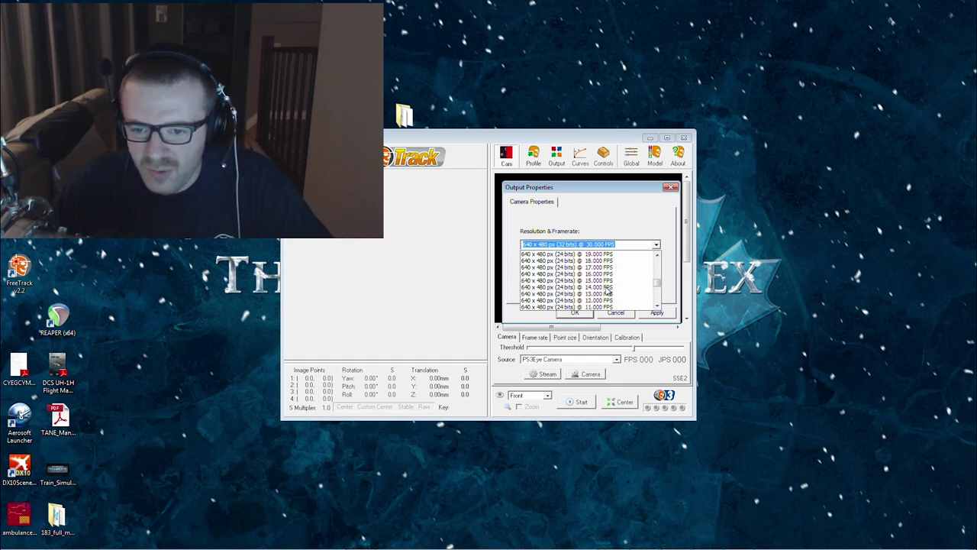
scroll(607, 292, down, 20)
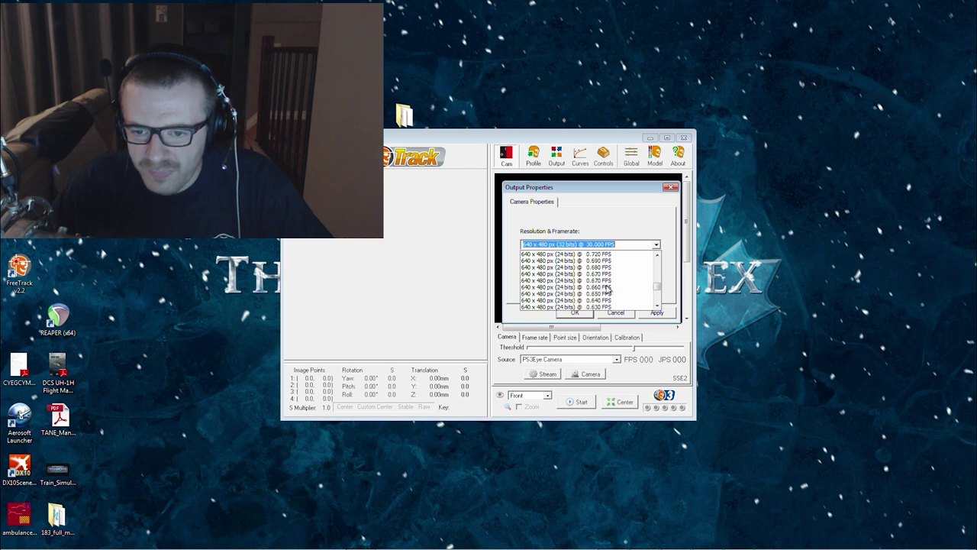
scroll(609, 291, up, 15)
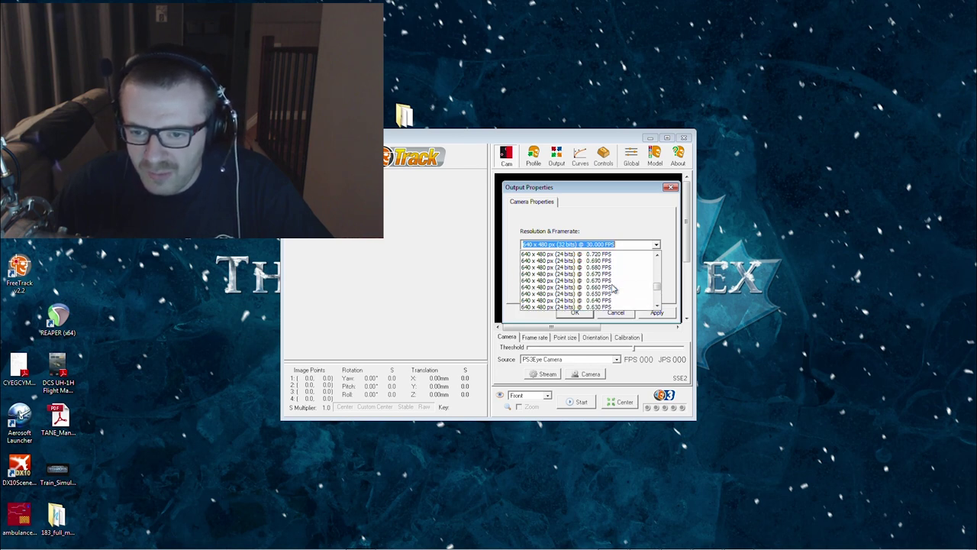
scroll(615, 286, up, 20)
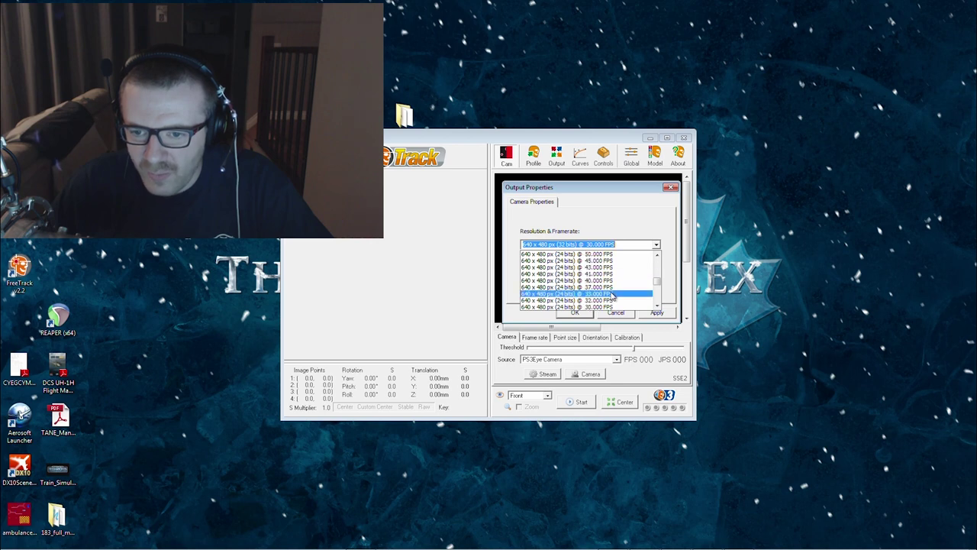
scroll(624, 275, down, 1)
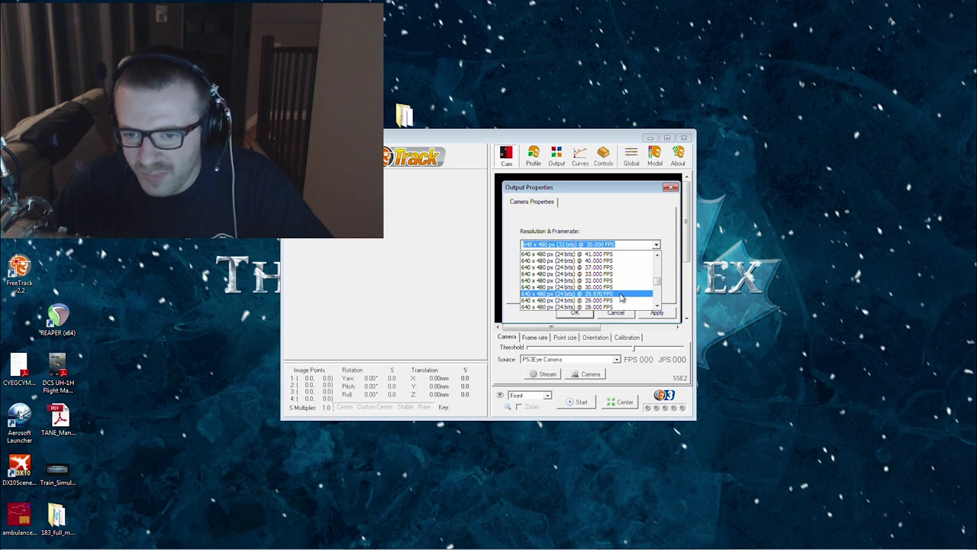
click(622, 298)
click(575, 314)
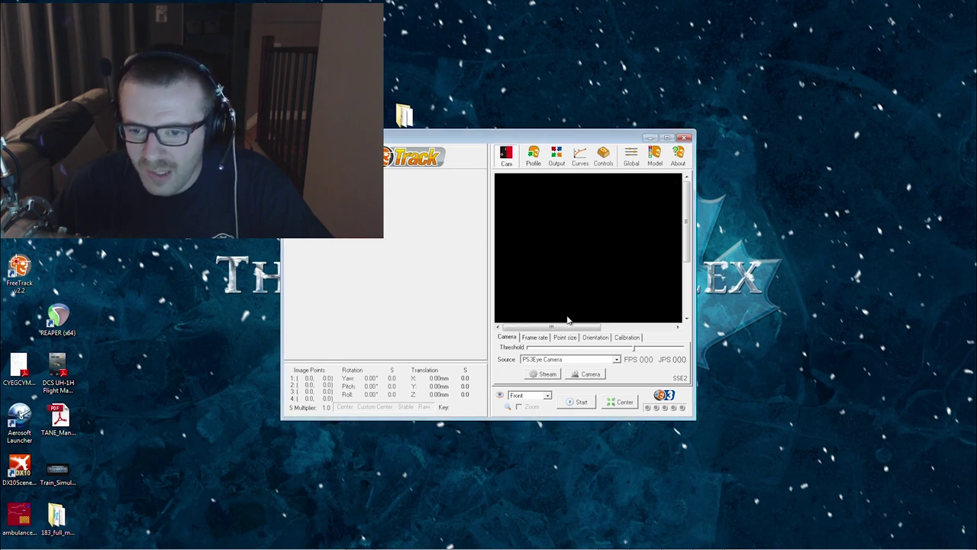
Step: Start head tracking and bring all tracked points into view in the camera preview
click(578, 403)
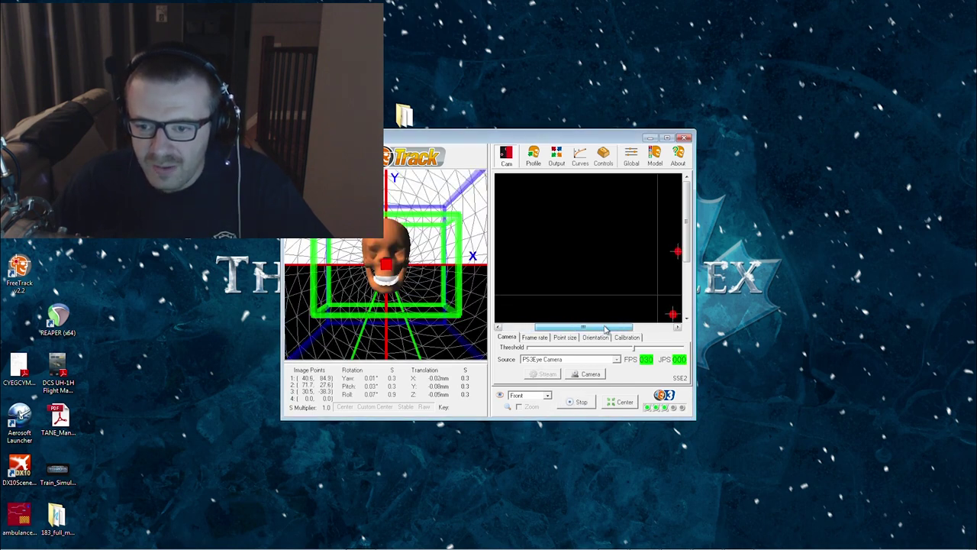
drag(574, 326, 609, 329)
drag(690, 235, 691, 257)
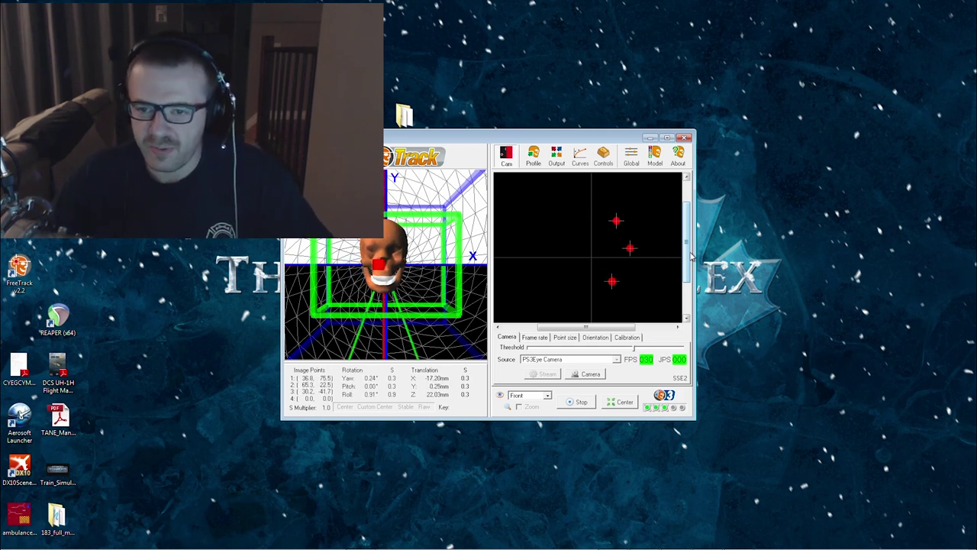
Step: Show the rotation response curves and move the Roll curve's first middle control point to about 0 out, 33 in
click(586, 160)
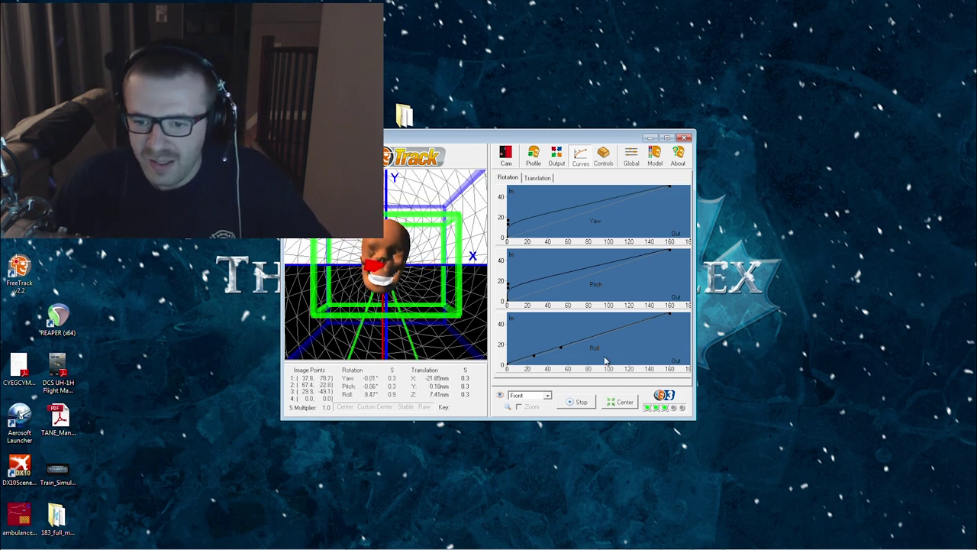
click(536, 358)
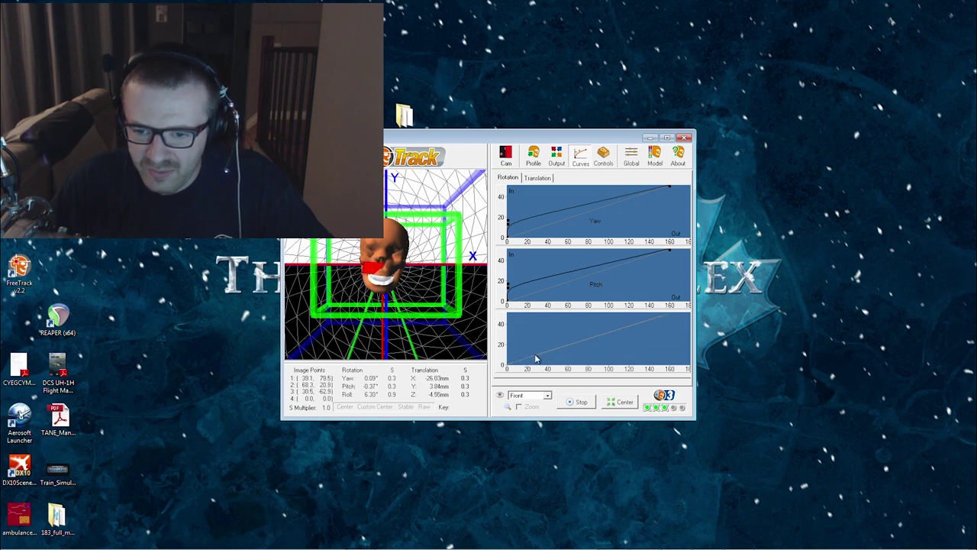
mouse_move(518, 349)
mouse_down()
mouse_move(508, 319)
mouse_move(509, 336)
mouse_up()
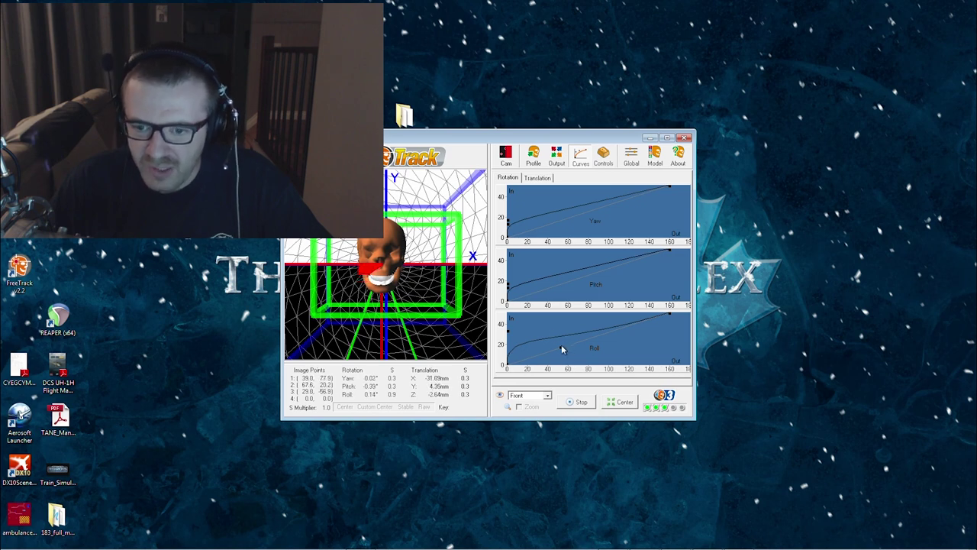
Step: Reshape the Roll curve with its middle control points at about 80 out, 47 in and about 130 out, 0 in
drag(561, 346, 615, 353)
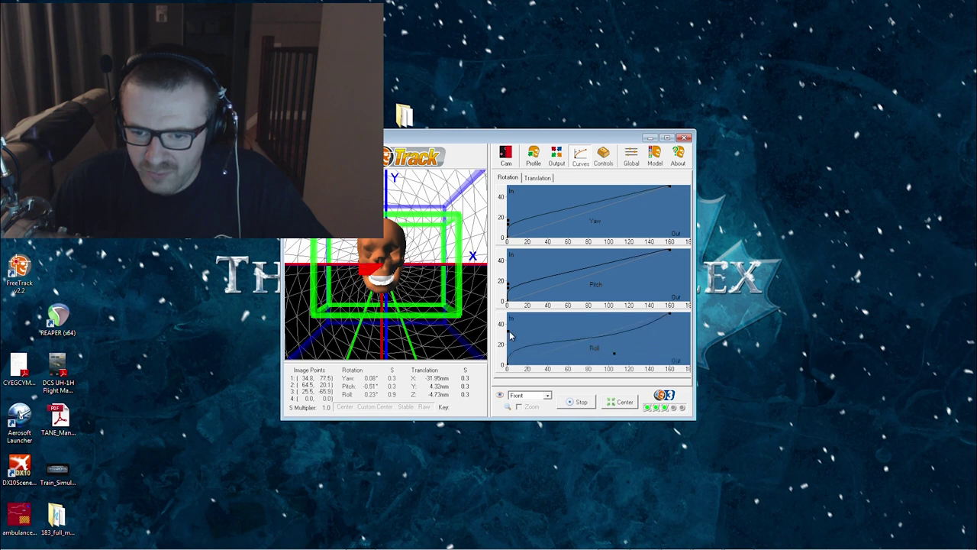
drag(508, 334, 590, 316)
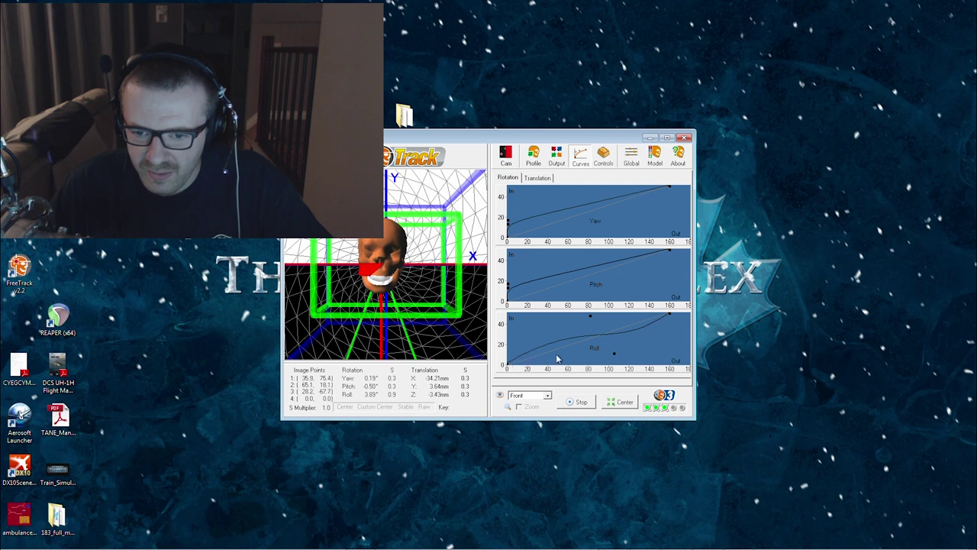
drag(614, 352, 634, 349)
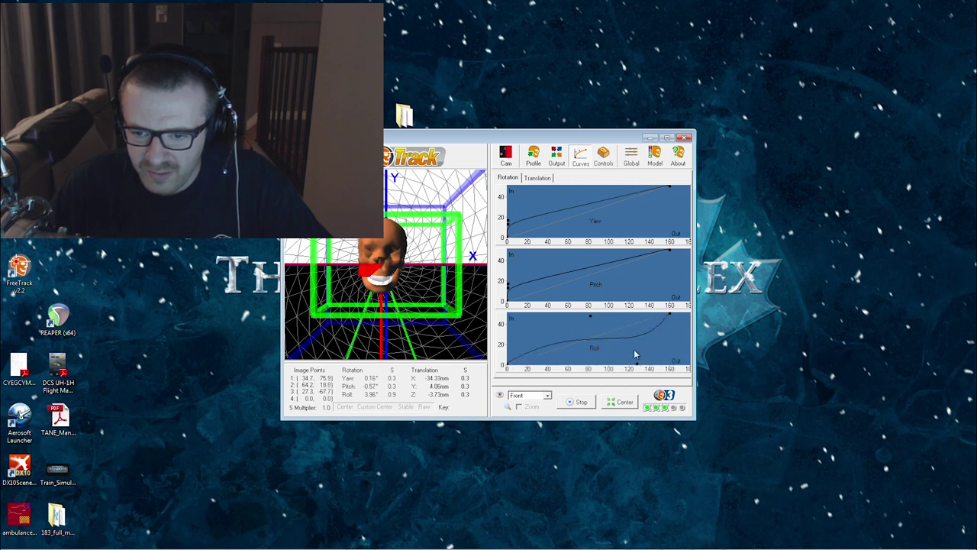
Step: Move the Roll curve's upper control point down to about 28 out, 13 in, and from there to about 0 out, 33 in
click(591, 319)
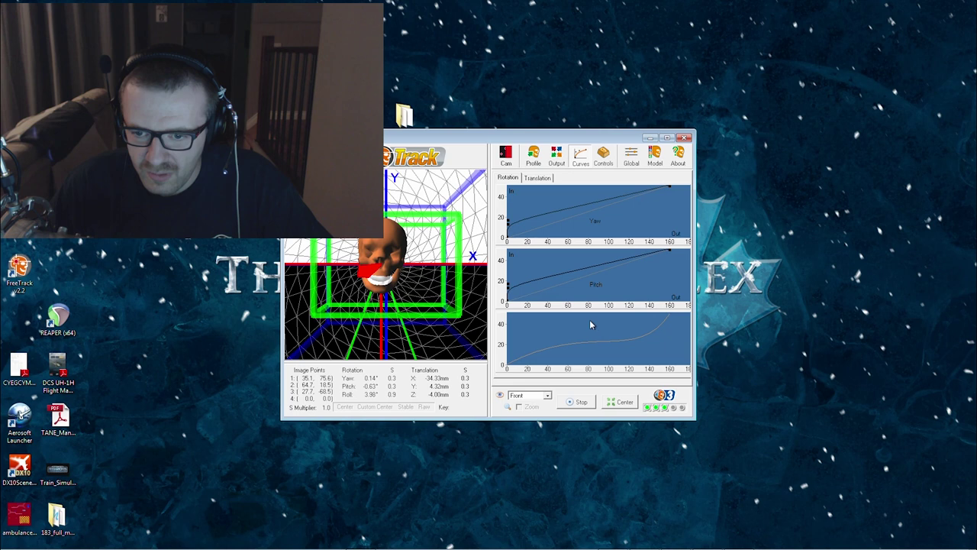
click(532, 352)
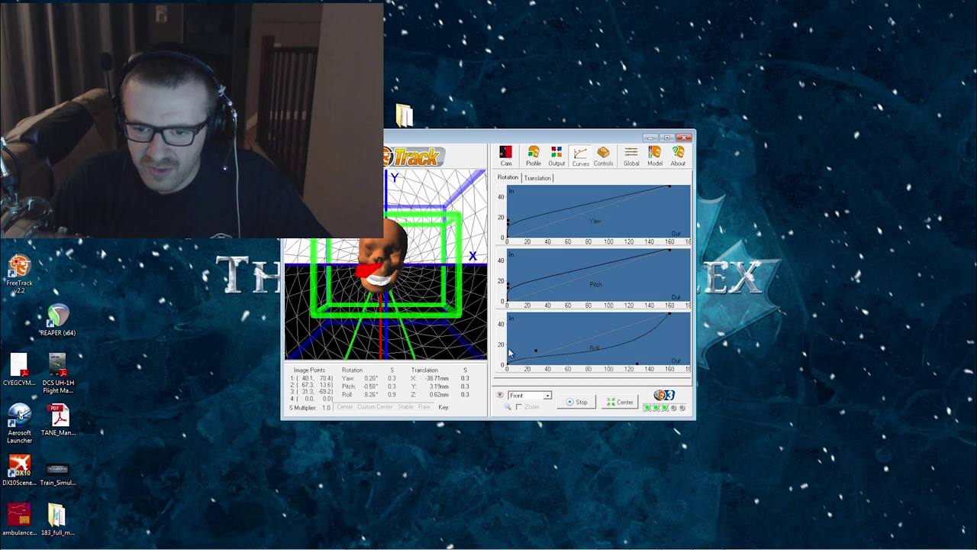
drag(537, 350, 509, 333)
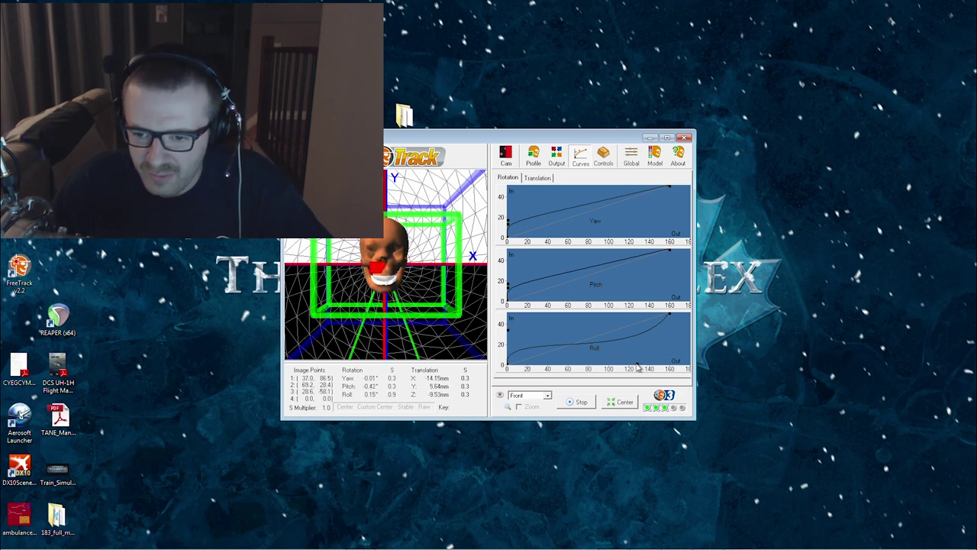
Step: Reshape the Roll curve with one middle control point at about 124 out, 25 in and the other at about 0 out, 37 in
drag(638, 367, 633, 339)
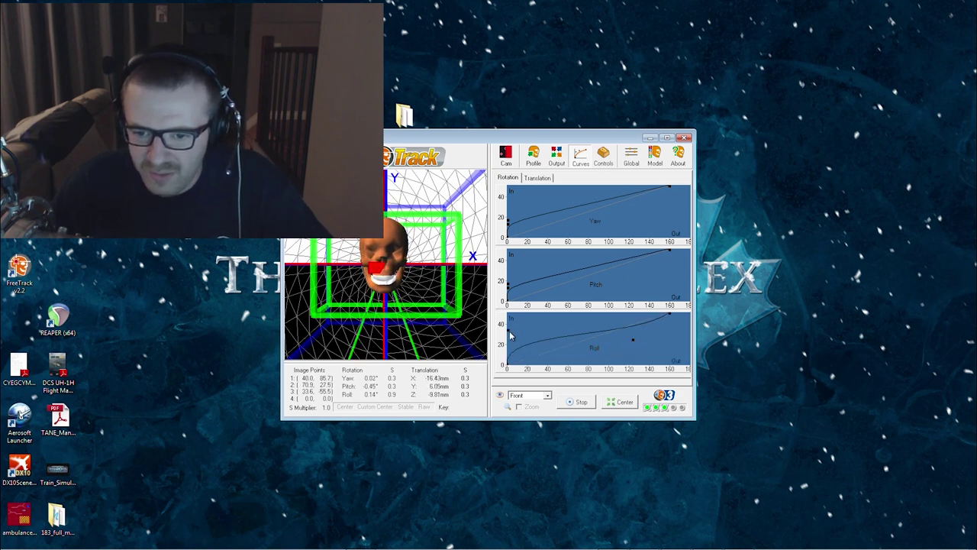
mouse_move(510, 336)
mouse_down()
mouse_move(535, 344)
mouse_move(516, 348)
mouse_move(510, 330)
mouse_up()
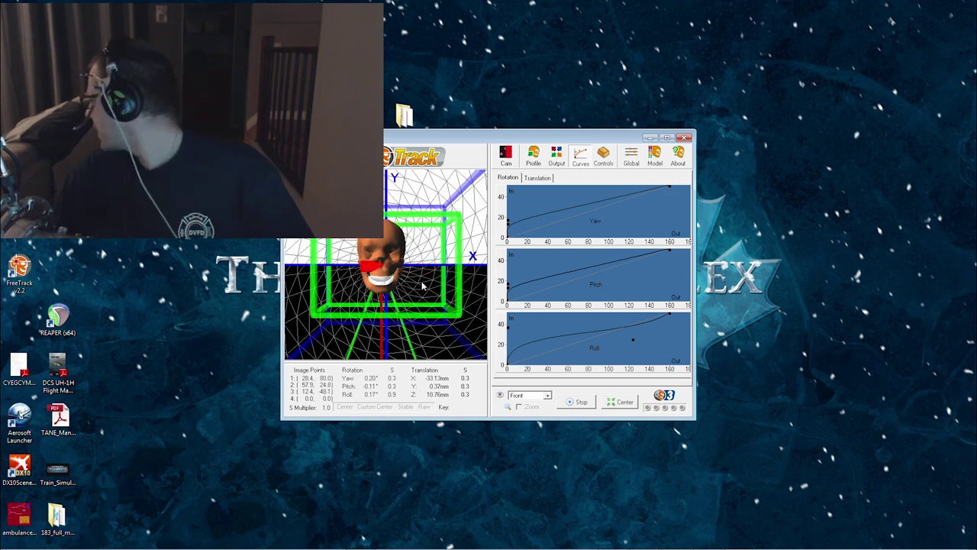
Step: Check the tracked points in the camera preview and return to the rotation response curves
click(535, 158)
click(508, 158)
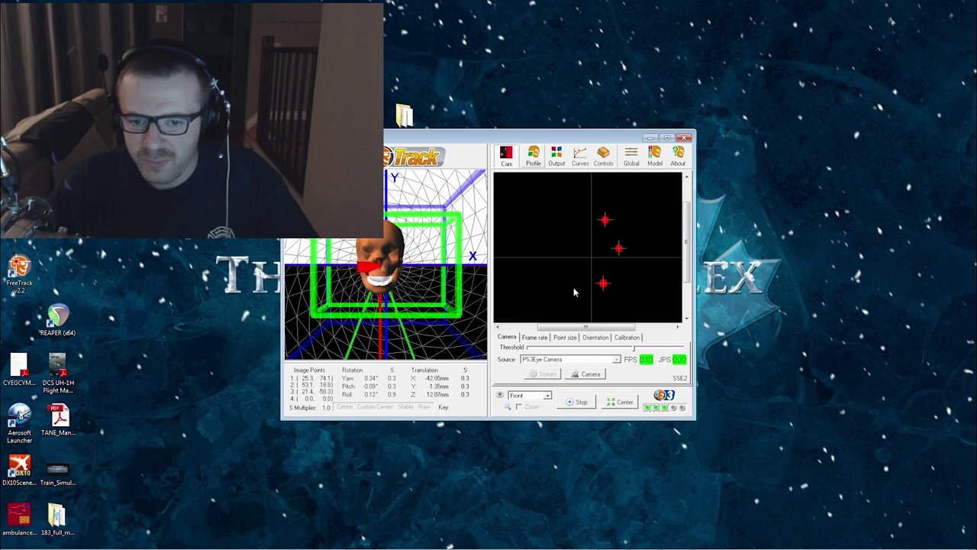
click(580, 156)
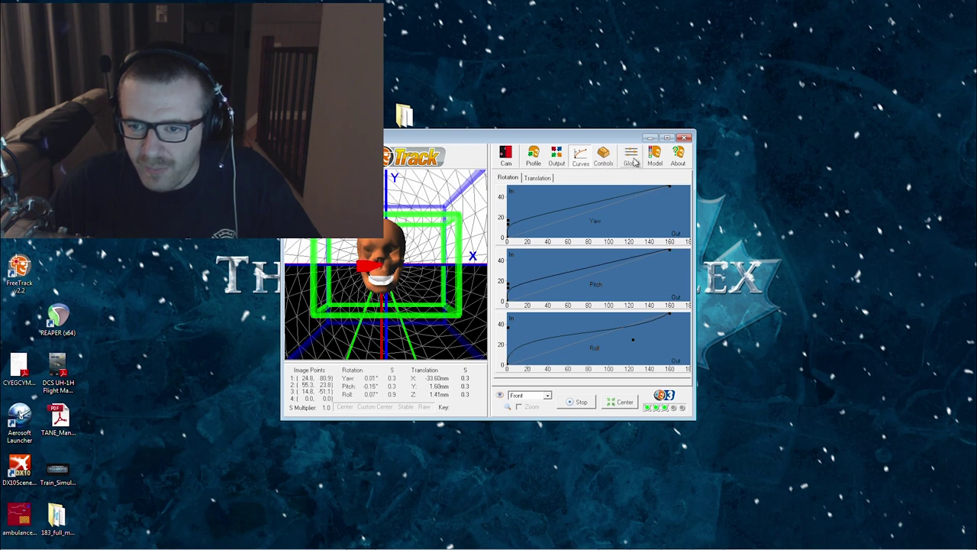
click(532, 159)
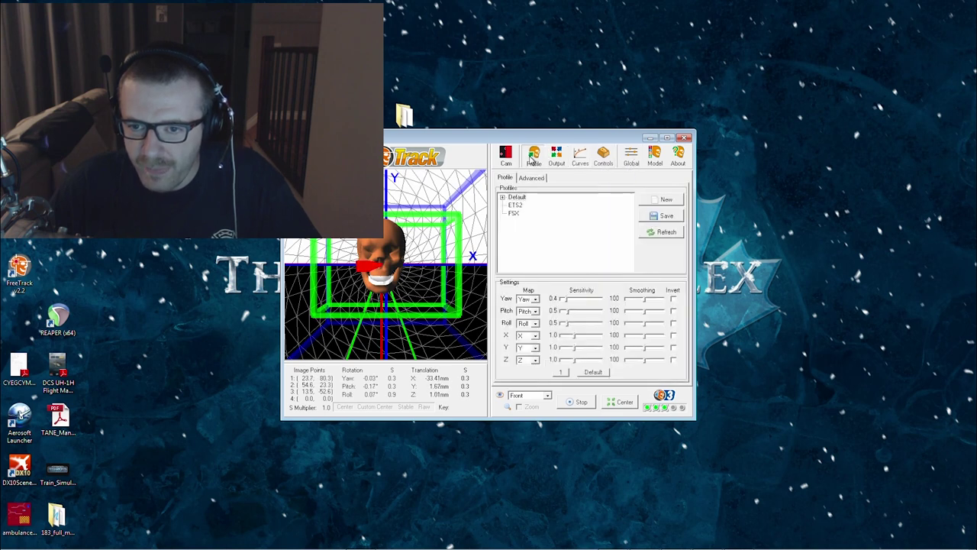
click(515, 217)
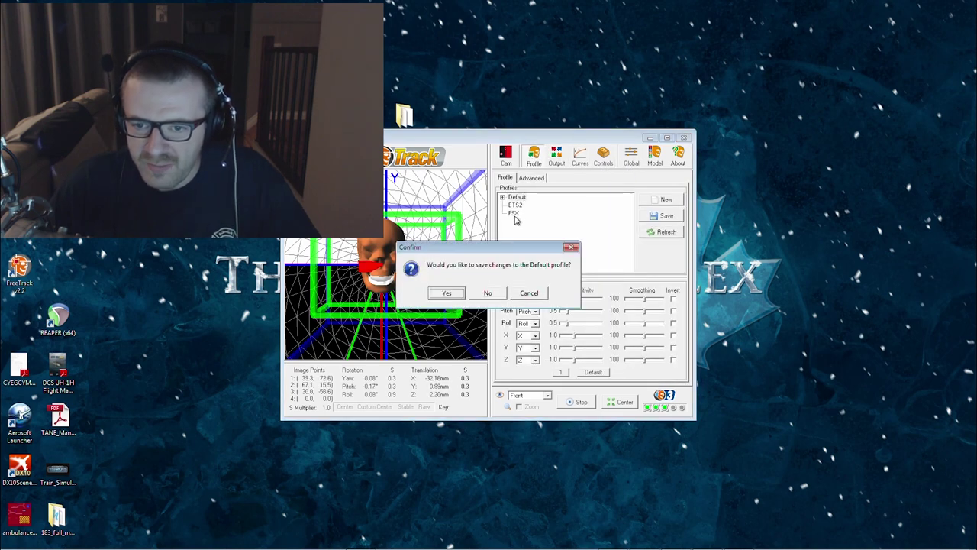
click(573, 249)
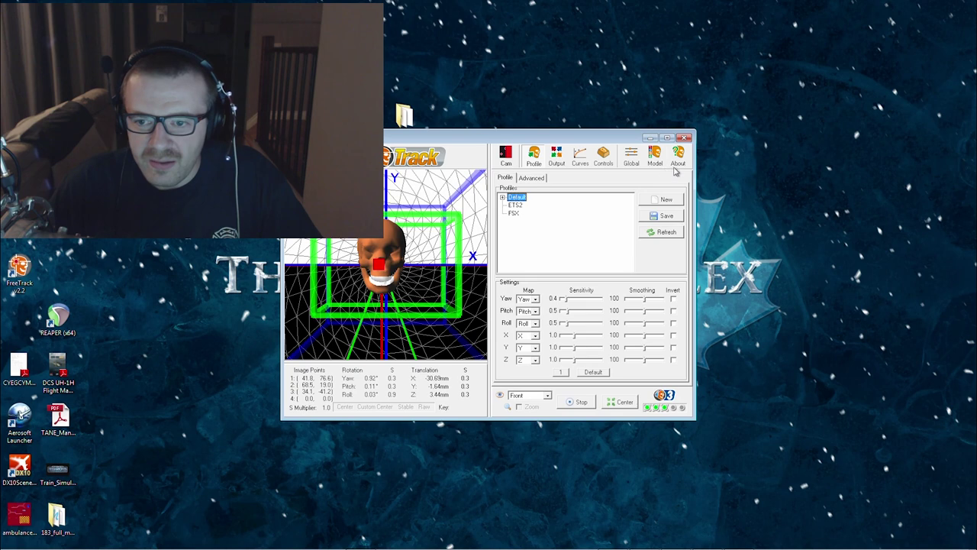
Step: Review the hotkey assignments for tracking, smoothing and axes, and the enabled output interfaces
click(603, 156)
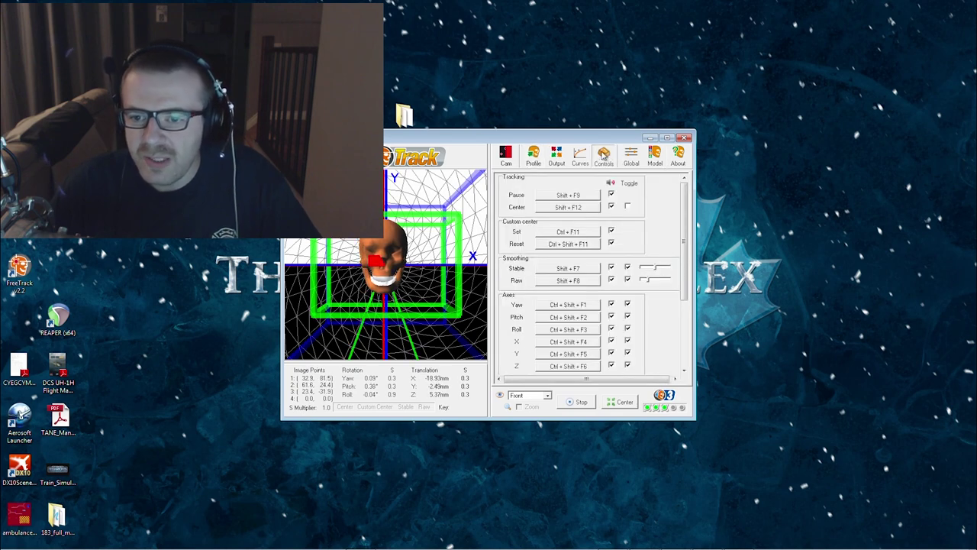
click(580, 157)
click(555, 160)
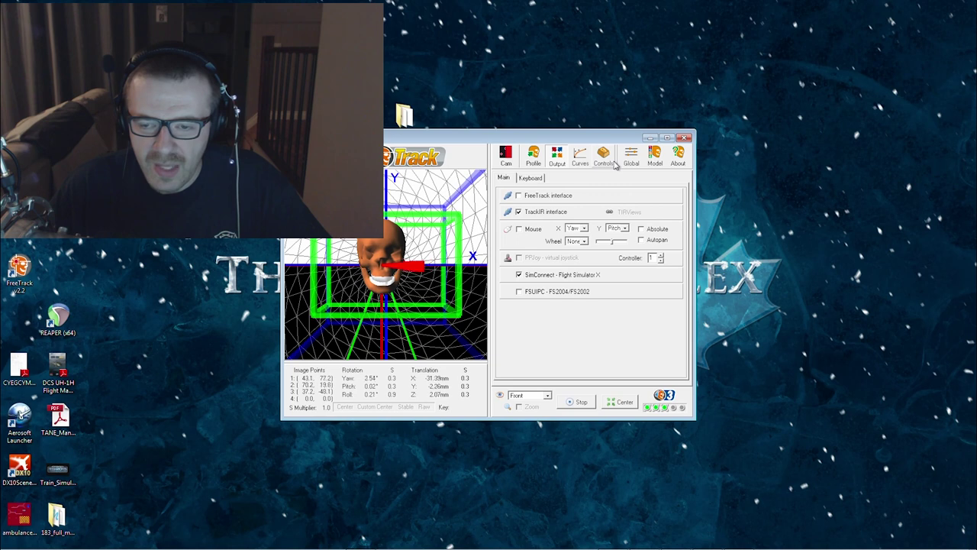
Step: Show the tracking model's dimensions and position settings and recenter the head tracking
click(654, 156)
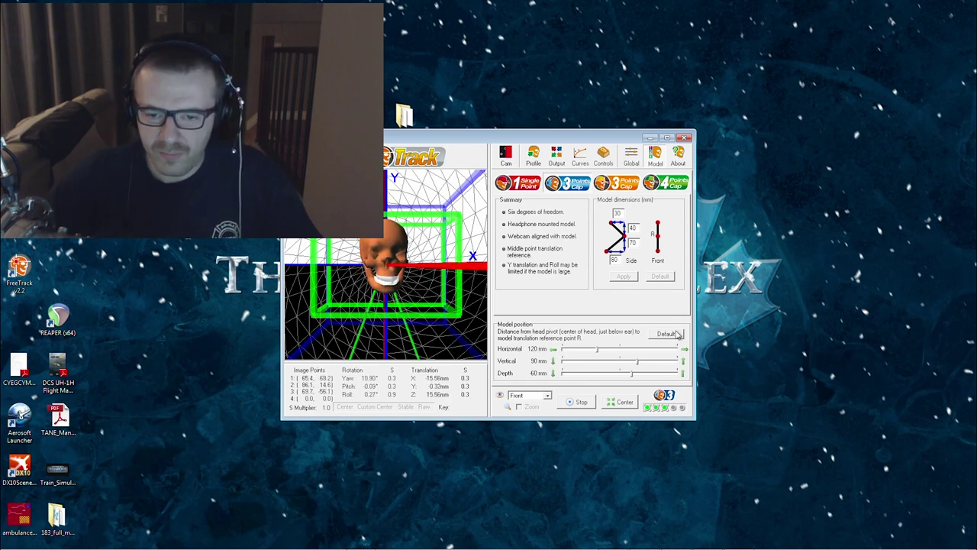
click(624, 403)
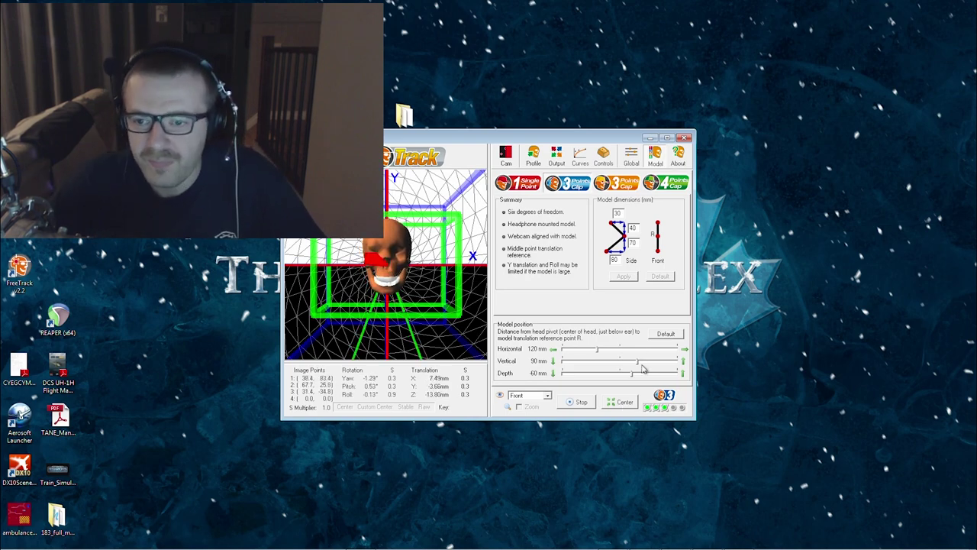
mouse_move(394, 524)
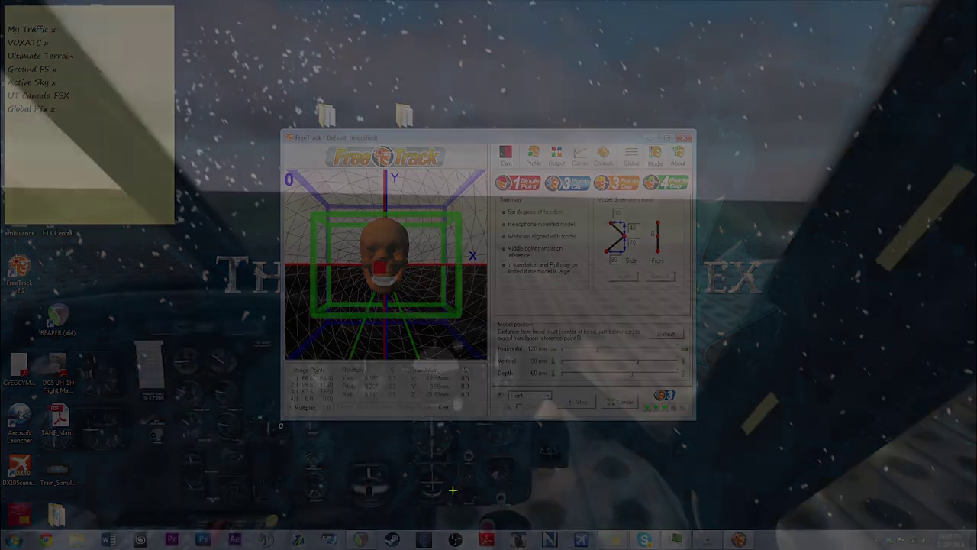